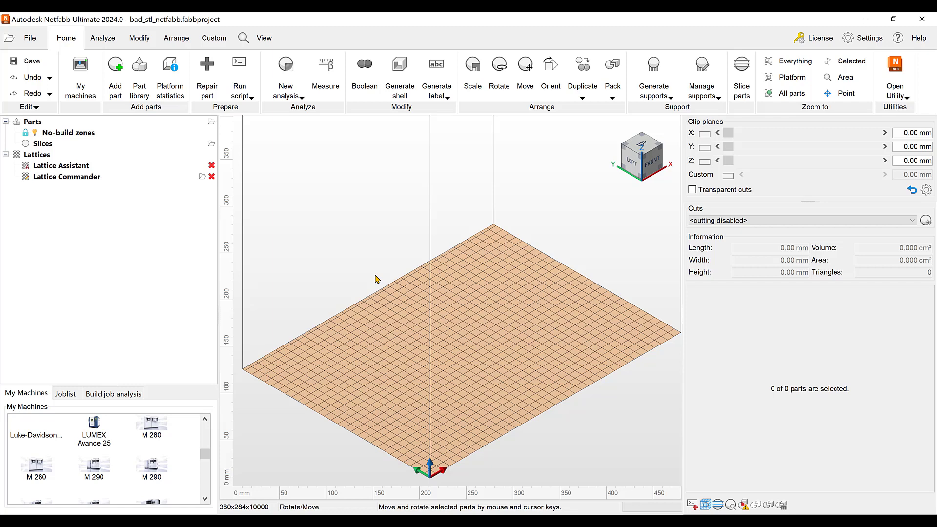
- Add the bad_stl_netfabb STL file to the build platform at 100% level of detail with the Arrange parts position
left_click(119, 68)
left_click(205, 111)
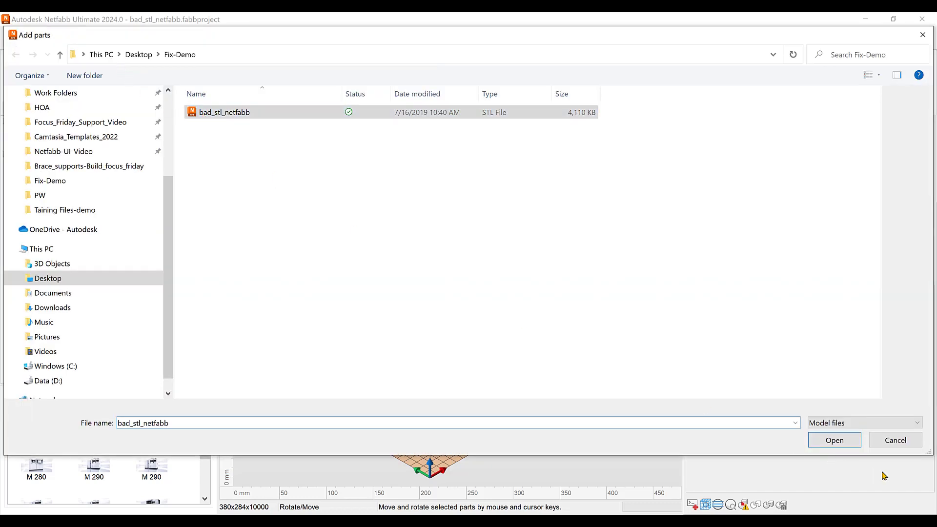
left_click(846, 441)
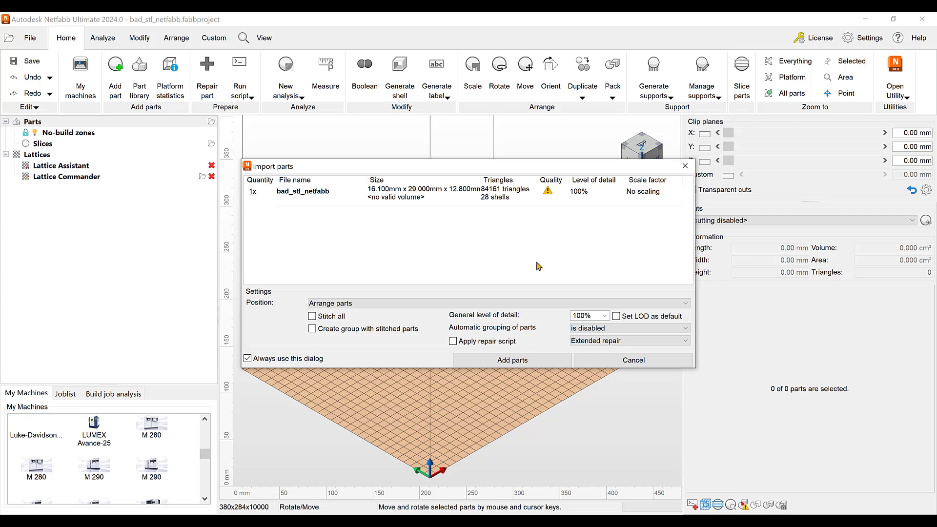
left_click(505, 360)
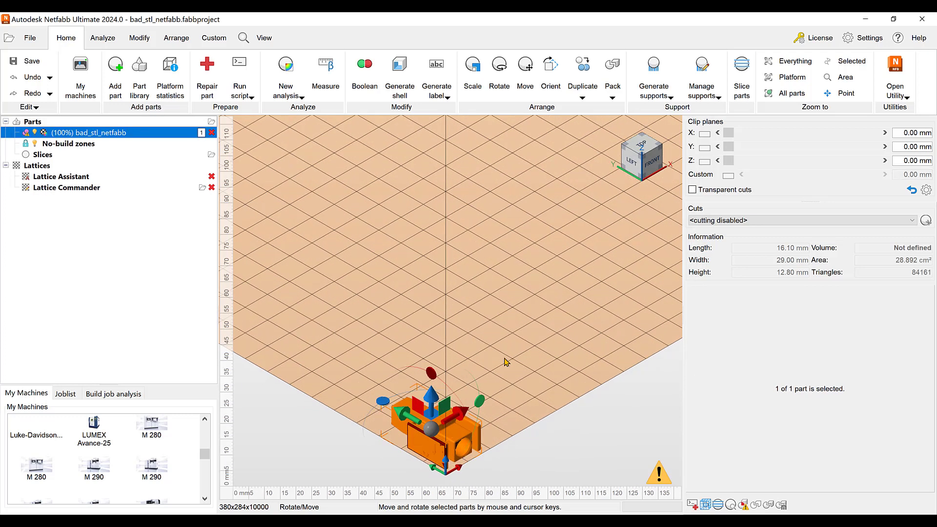
- Inspect the imported part's damaged outer faces and open the part for repair
right_click_drag(535, 361, 509, 355)
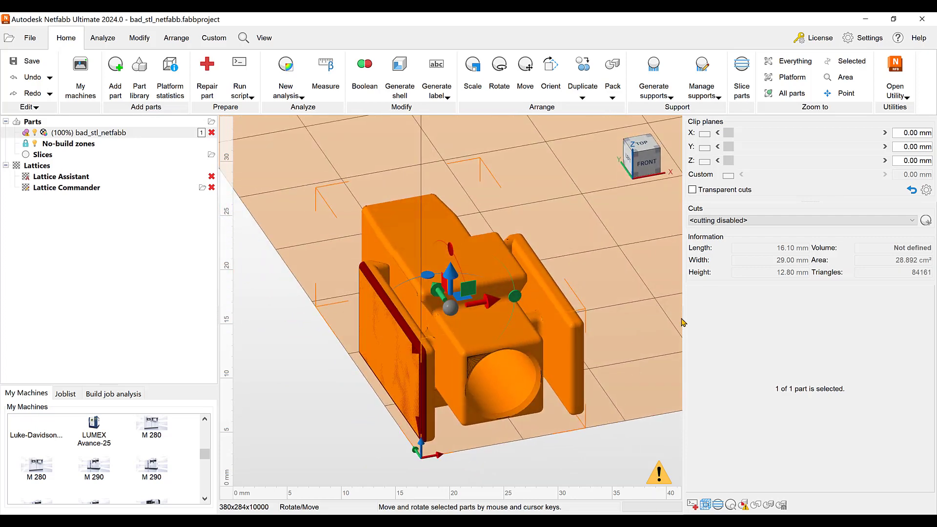
left_click_drag(683, 319, 766, 318)
right_click_drag(561, 359, 482, 359)
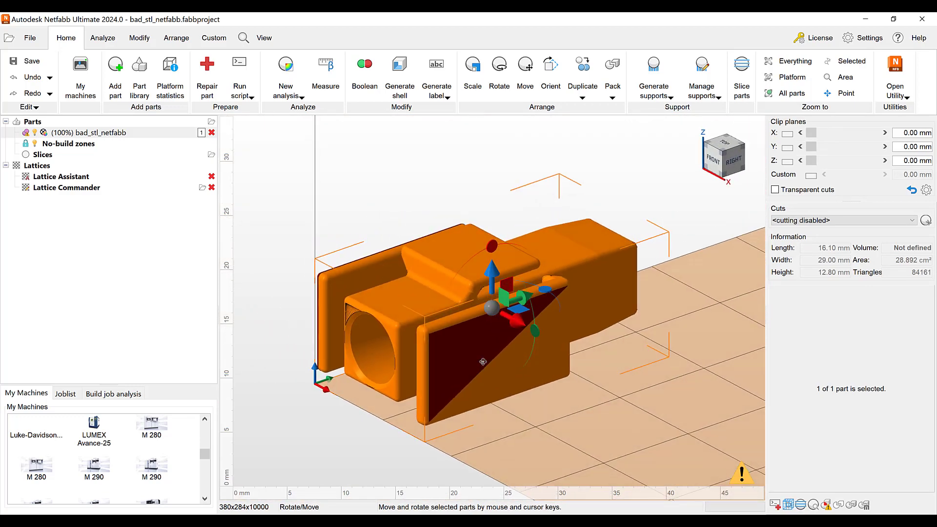
scroll(483, 361, "up", 2)
scroll(484, 366, "down", 2)
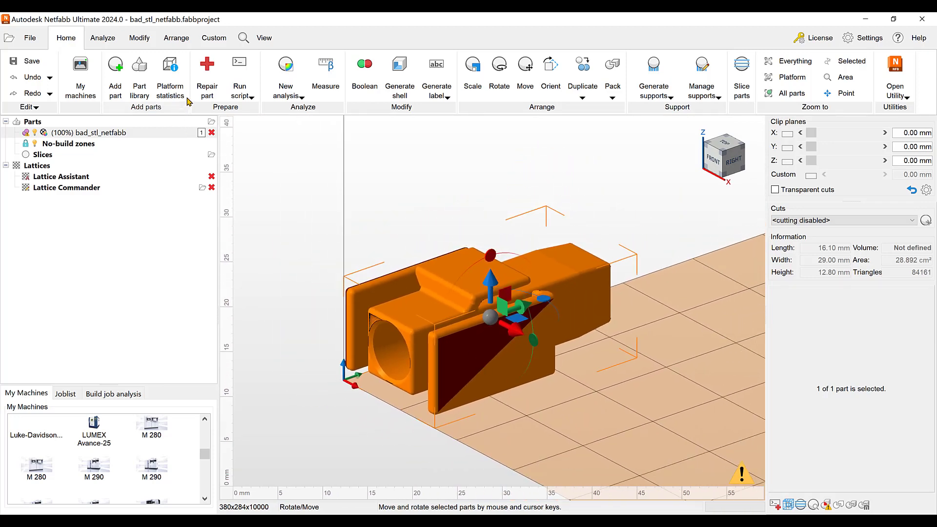
left_click(212, 89)
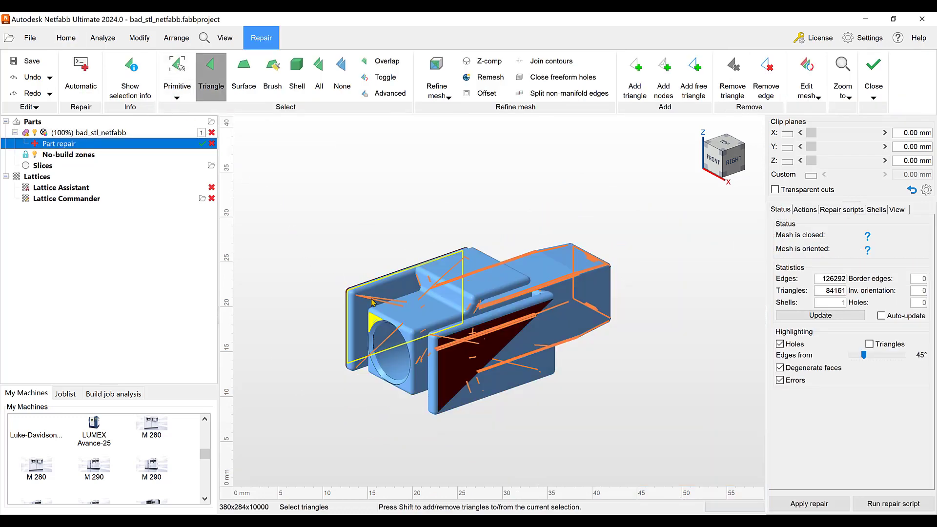
- Examine the flipped triangle and the highlighted holes and degenerate faces from several sides of the part
right_click_drag(523, 362, 451, 337)
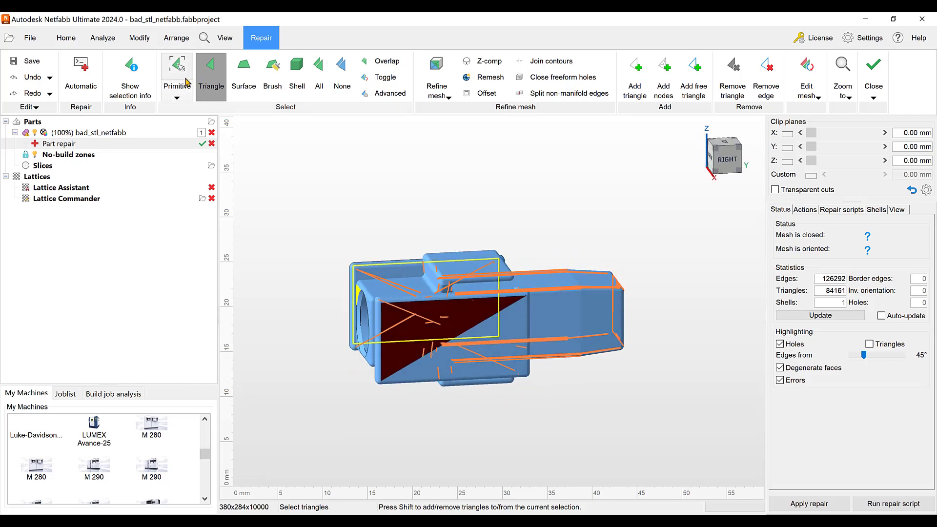
left_click(210, 81)
scroll(420, 347, "up", 5)
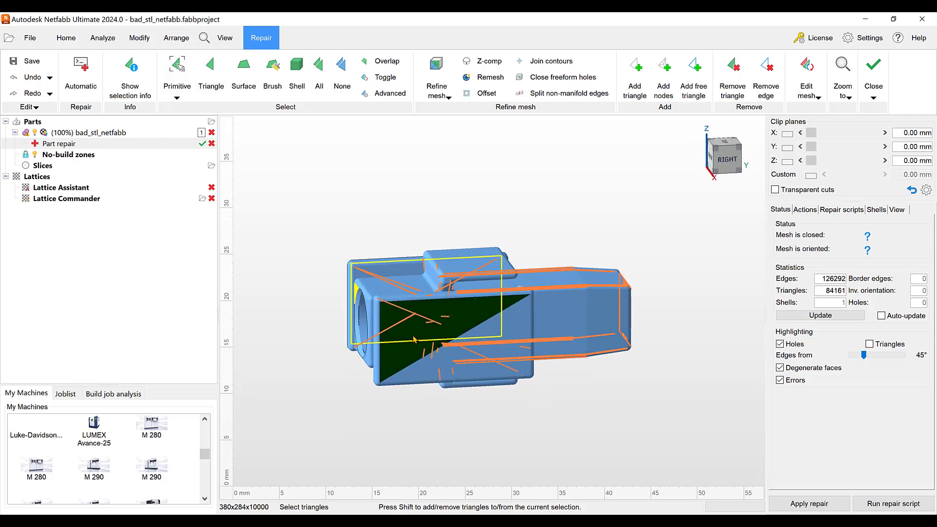
right_click_drag(698, 344, 583, 345)
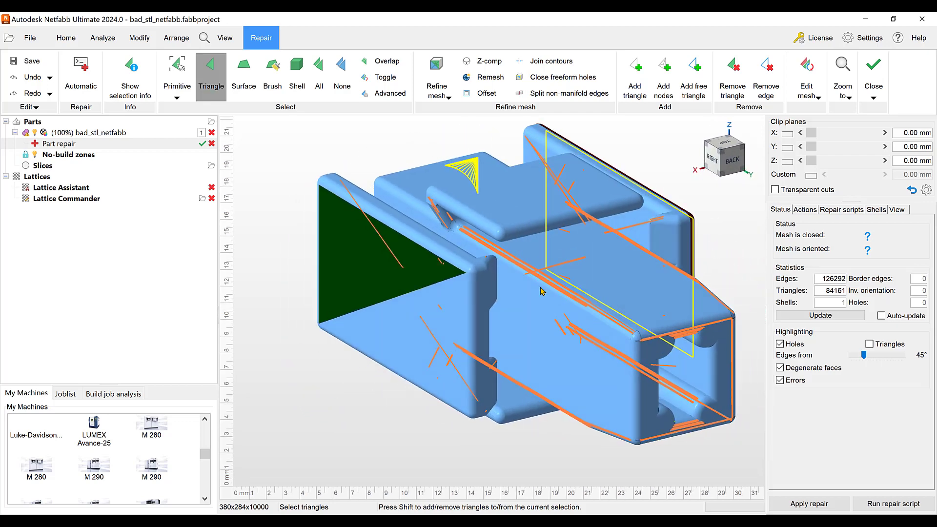
right_click_drag(514, 337, 661, 319)
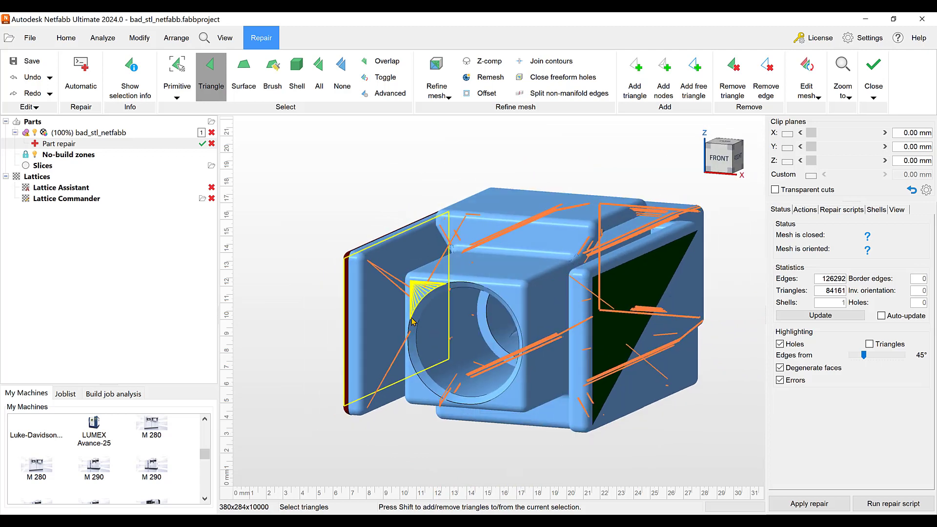
scroll(411, 296, "up", 4)
scroll(417, 295, "down", 4)
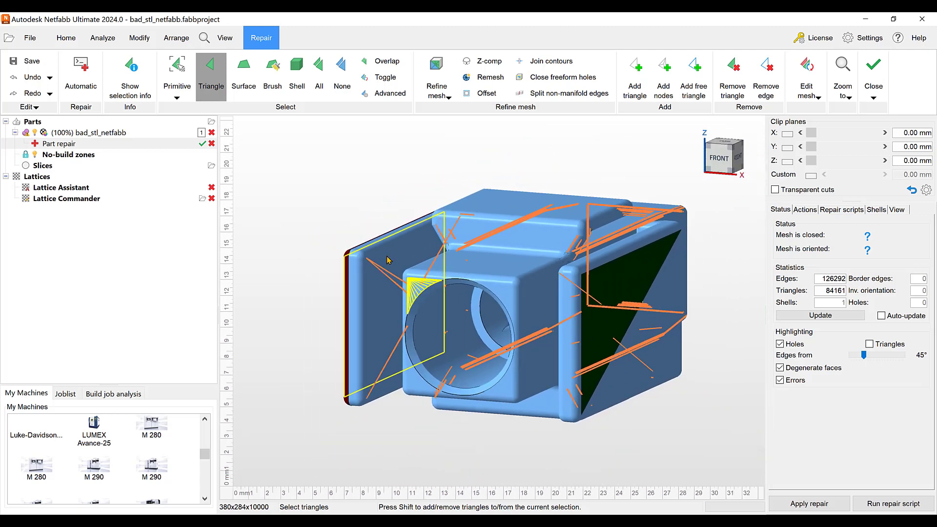
right_click_drag(509, 304, 468, 300)
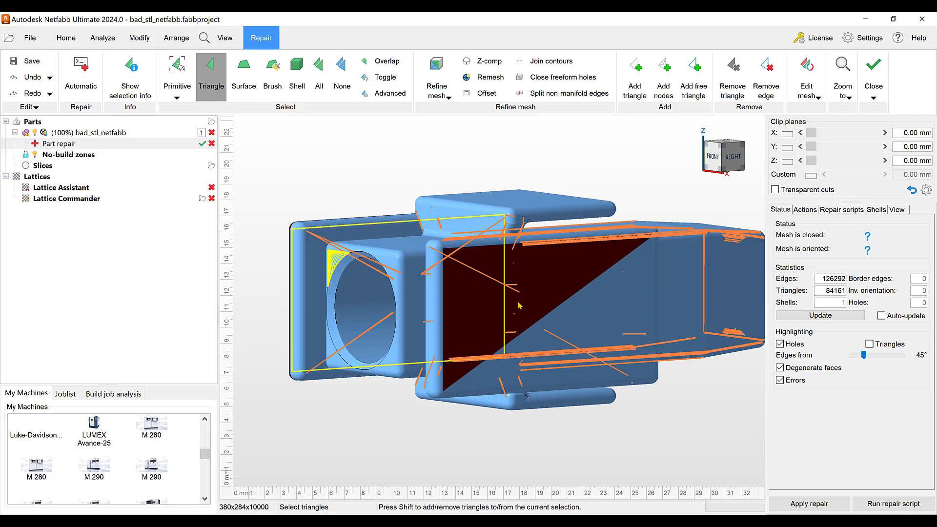
scroll(520, 305, "down", 3)
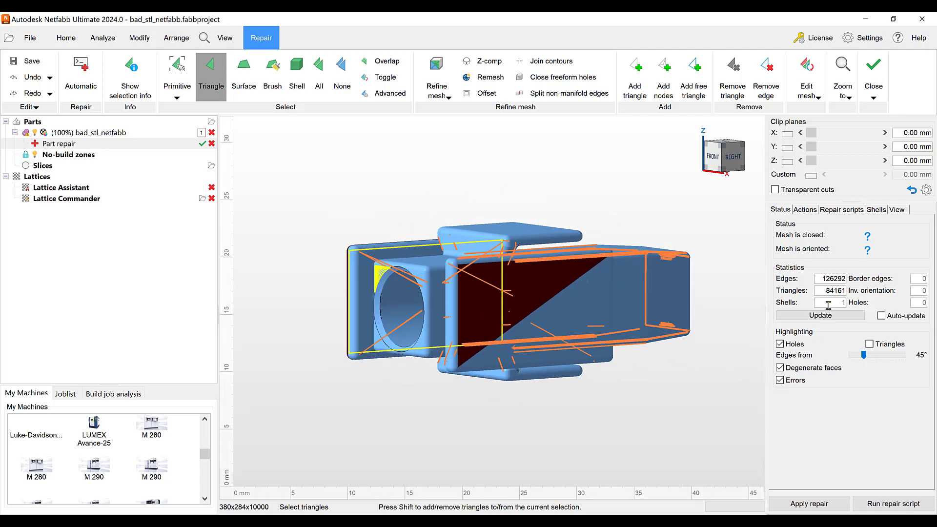
- Update the repair mesh's statistics to check whether the mesh is closed and oriented
left_click(835, 211)
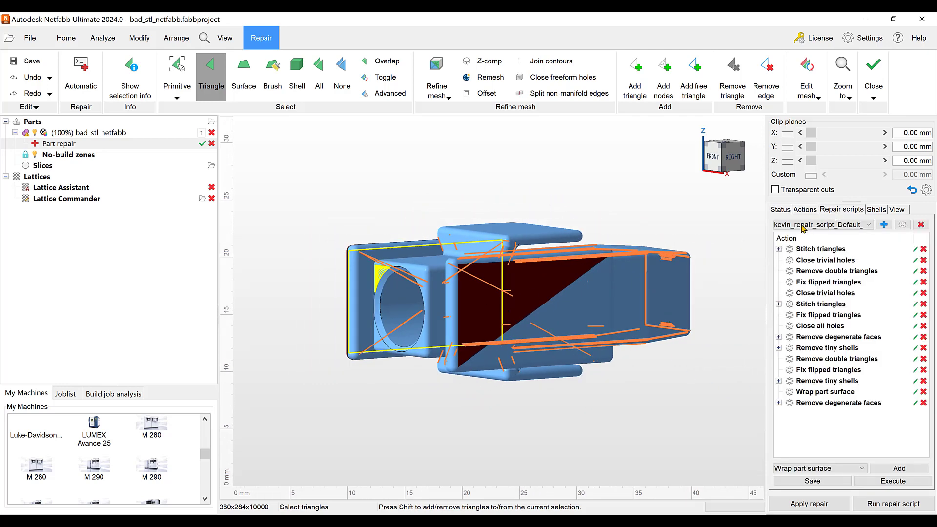
left_click_drag(765, 245, 726, 245)
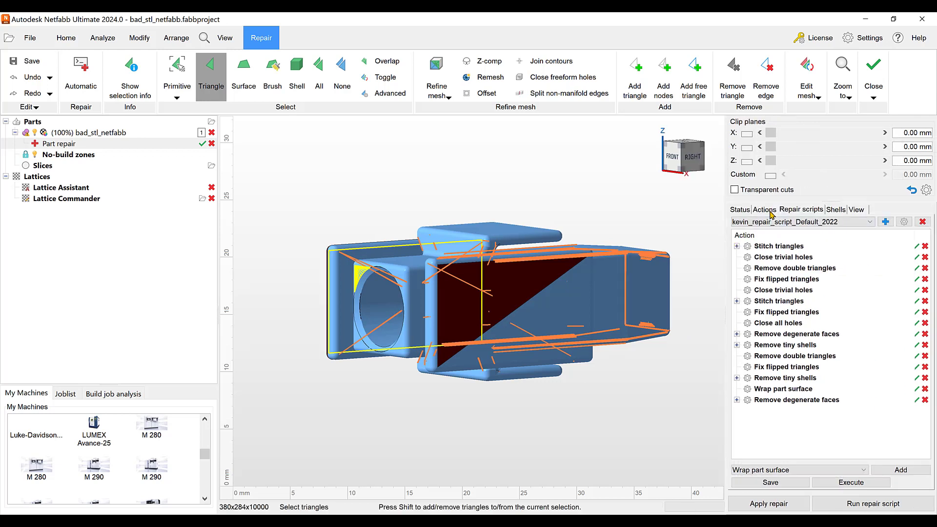
left_click(769, 211)
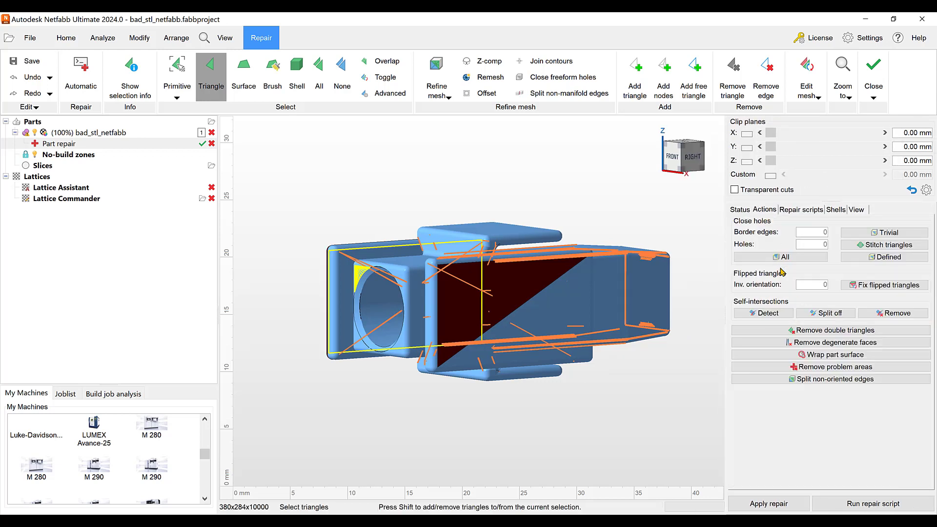
left_click(741, 210)
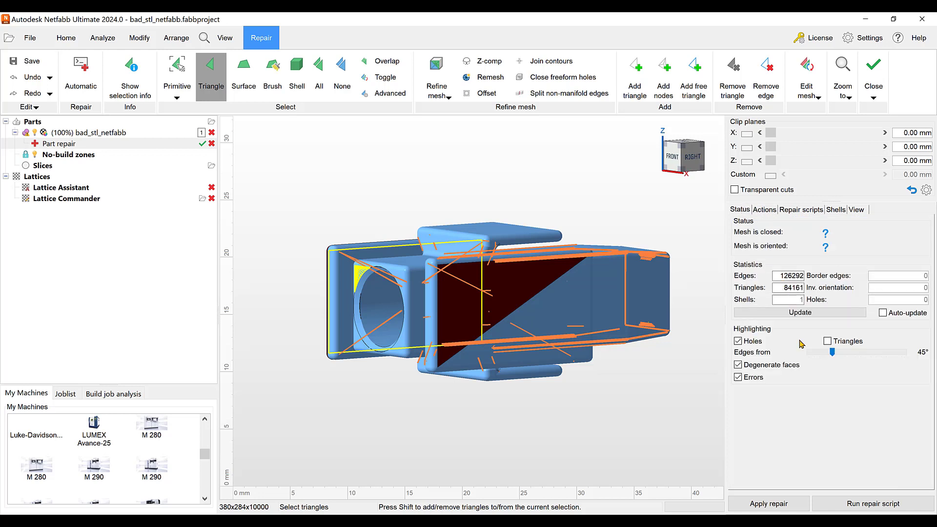
left_click(790, 313)
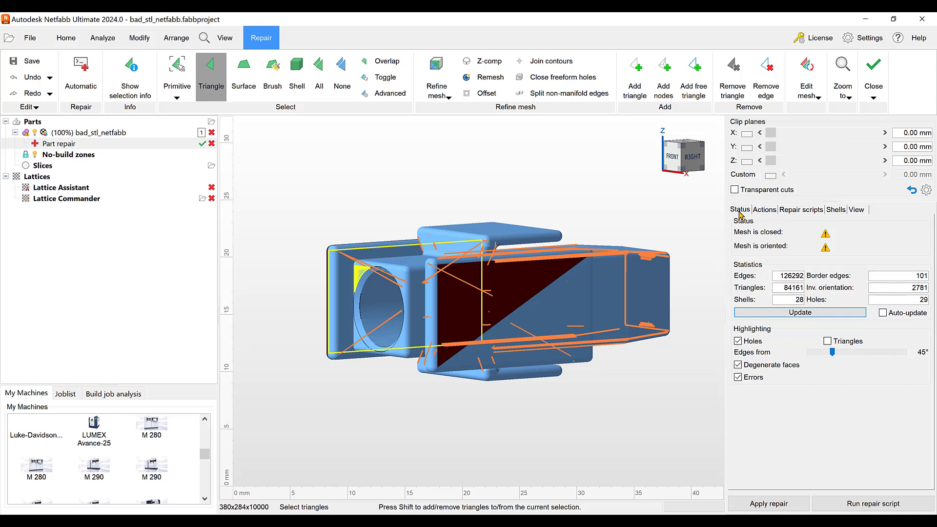
- Review the actions in the current repair script, individual entries in the shell list, and the repair view options
left_click(802, 210)
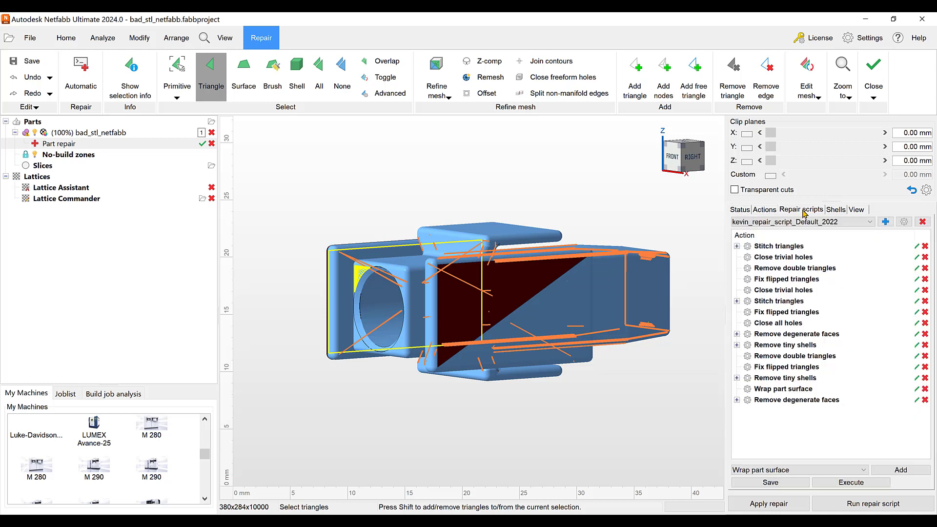
left_click(836, 210)
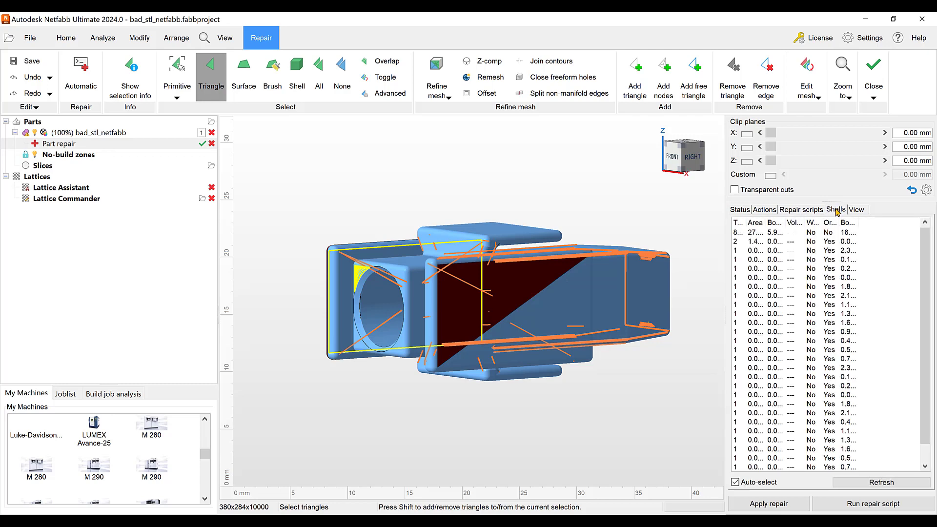
left_click(767, 259)
left_click(764, 287)
left_click(770, 350)
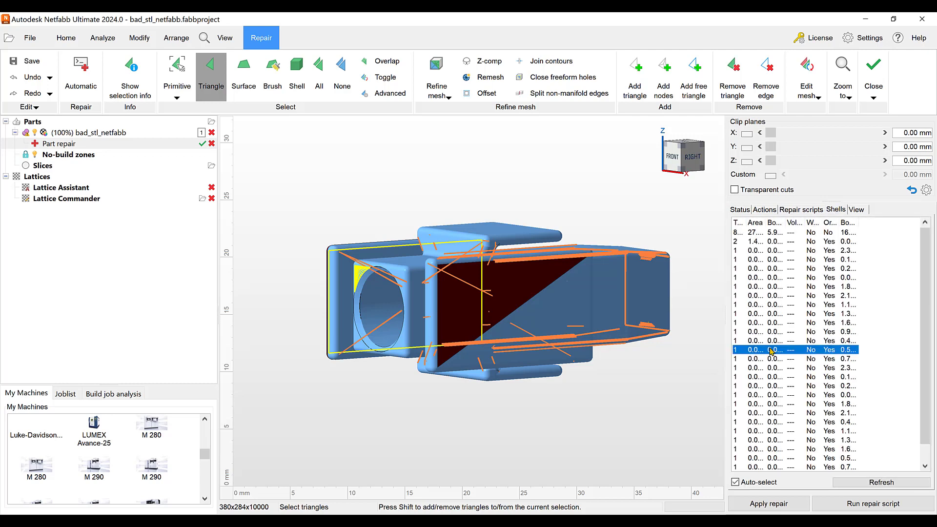
right_click(772, 351)
left_click(705, 271)
left_click(861, 211)
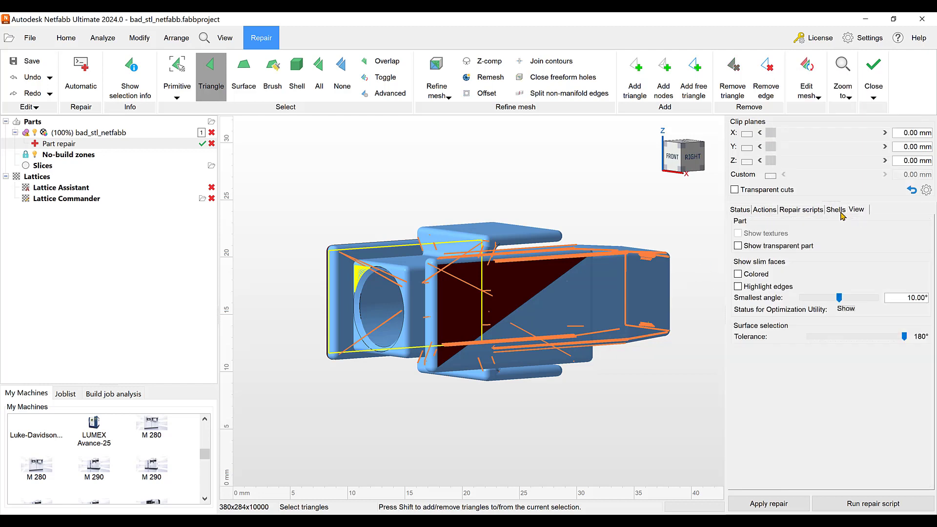
- Close all holes in the mesh and fix its flipped triangles
left_click(770, 210)
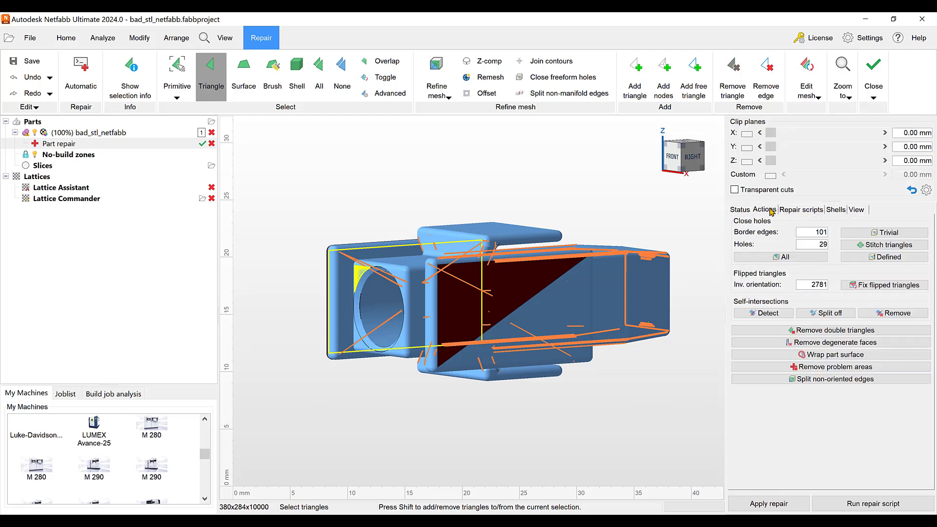
left_click(794, 258)
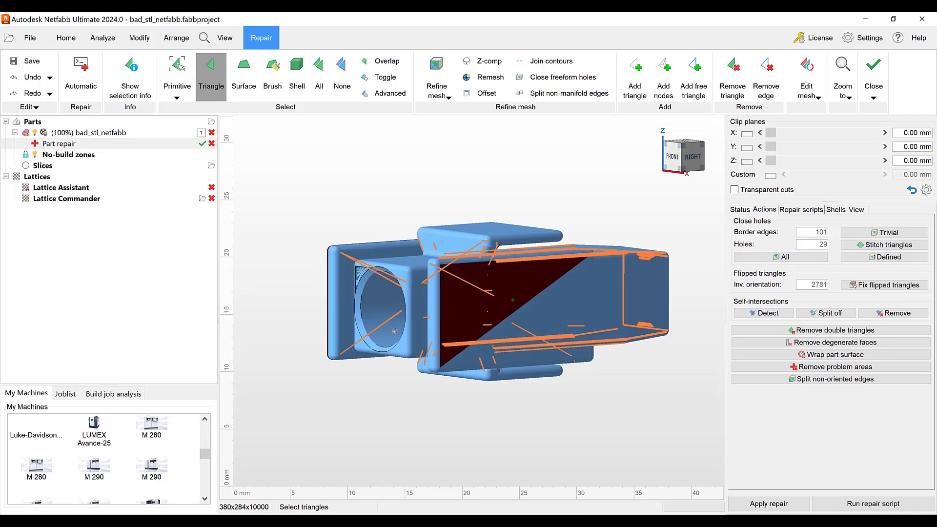
right_click_drag(395, 331, 340, 317)
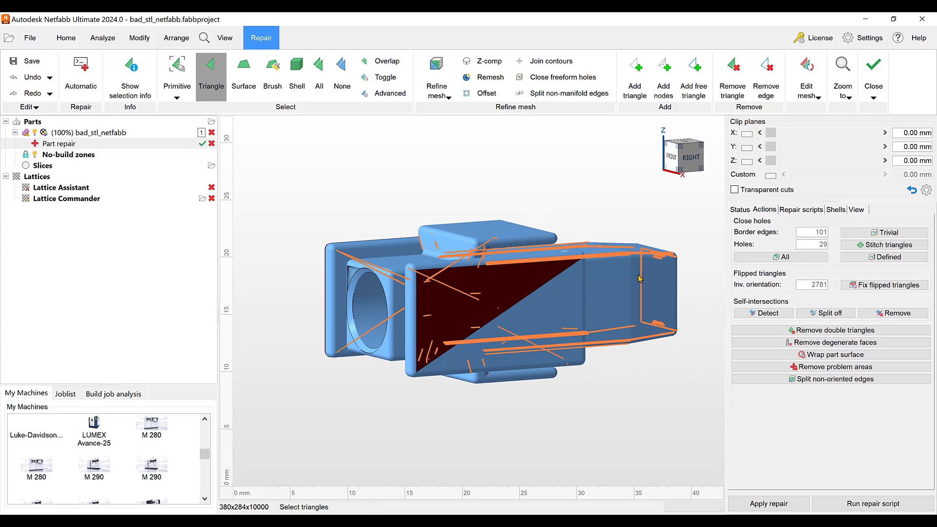
left_click(880, 287)
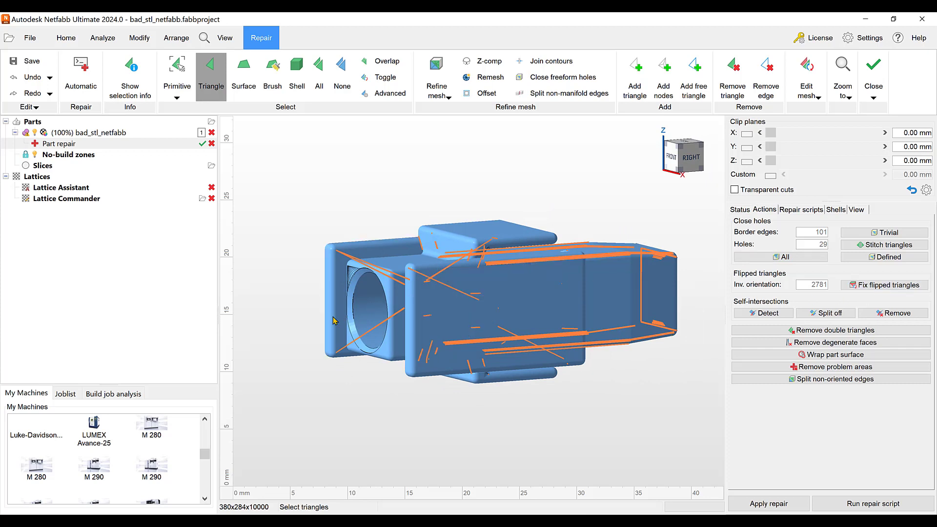
- Remove the degenerate faces from the mesh with the tolerance calculation by bounding box turned off
right_click_drag(330, 311, 378, 322)
right_click_drag(555, 351, 506, 349)
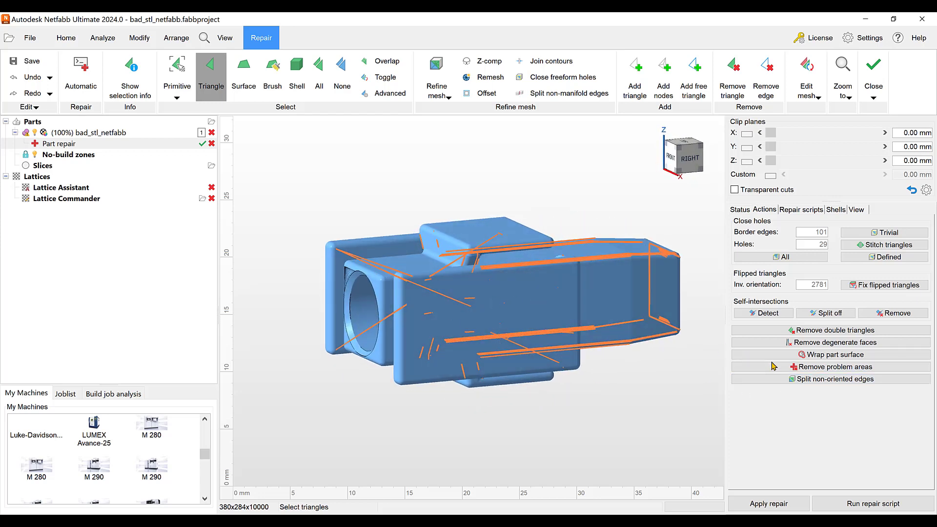
left_click(805, 344)
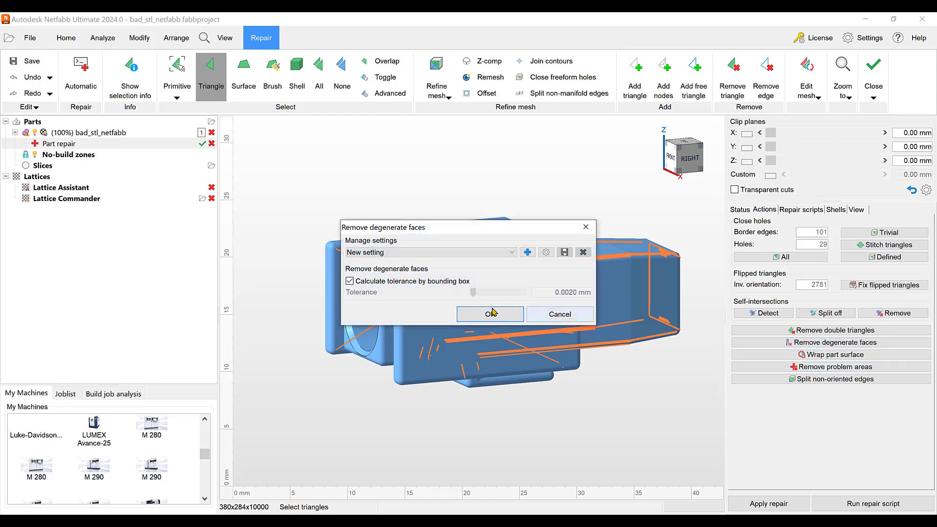
left_click(350, 281)
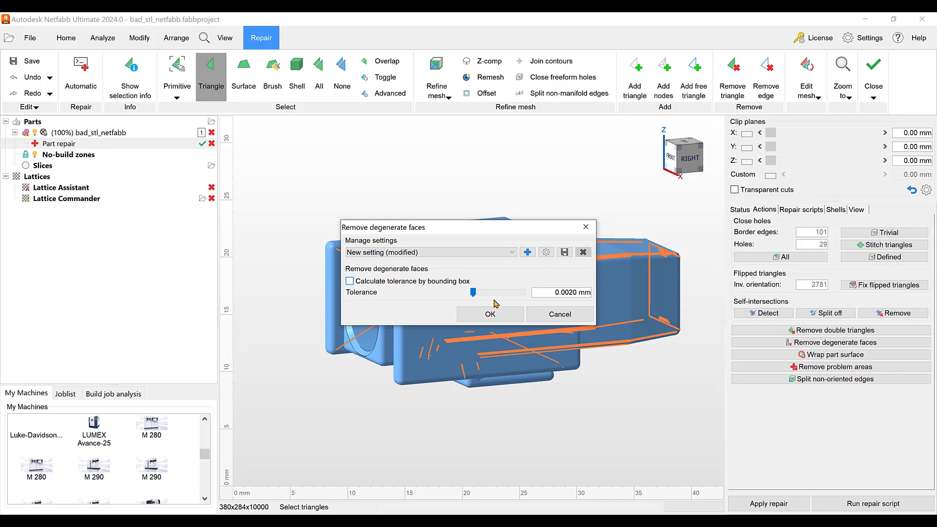
left_click(573, 291)
left_click(493, 314)
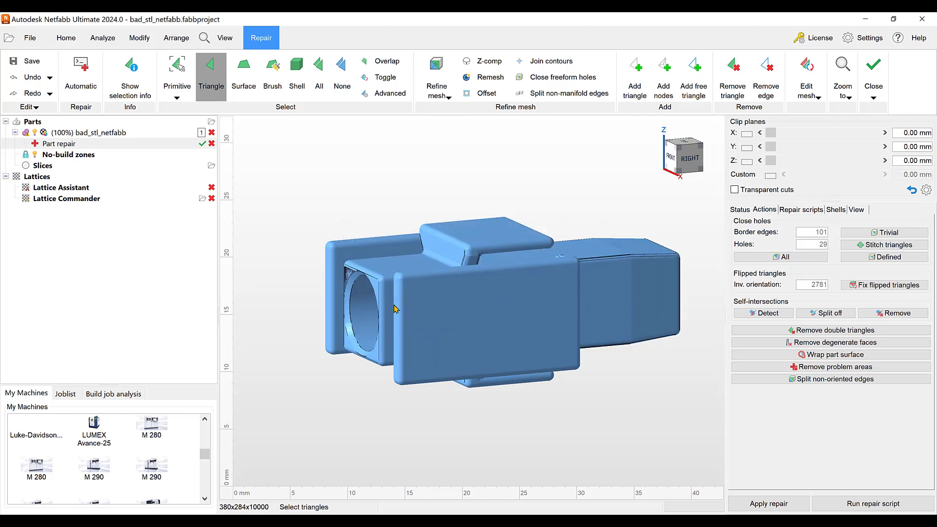
- Update the mesh statistics after the repair actions and open the list of the part's shells
right_click_drag(394, 308, 642, 323)
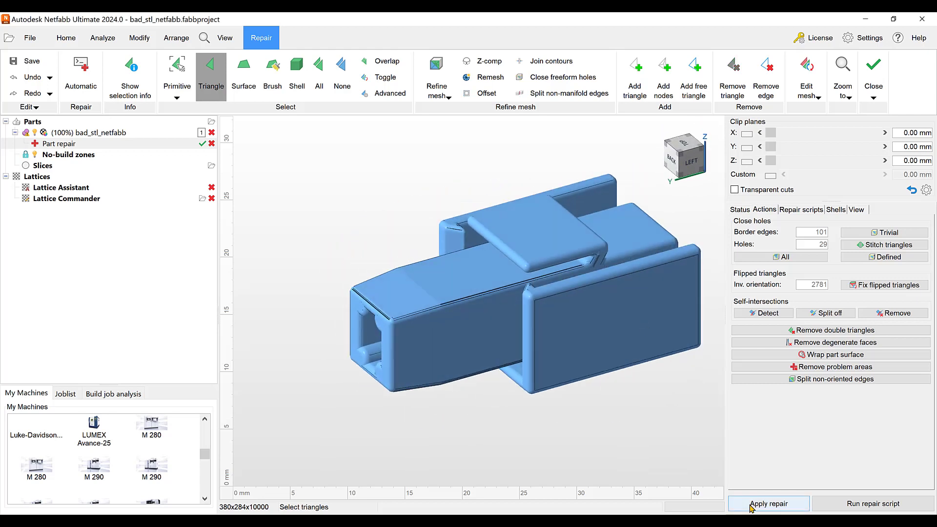
left_click(740, 210)
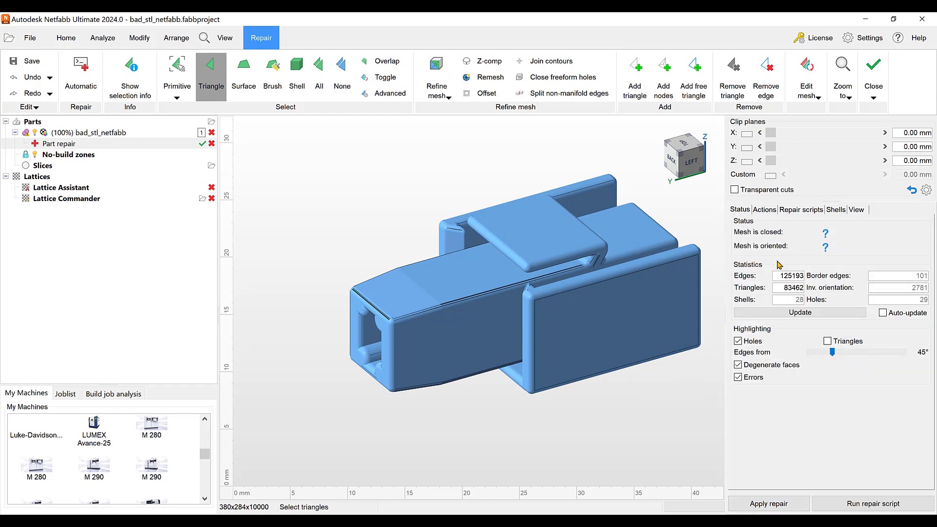
left_click(813, 314)
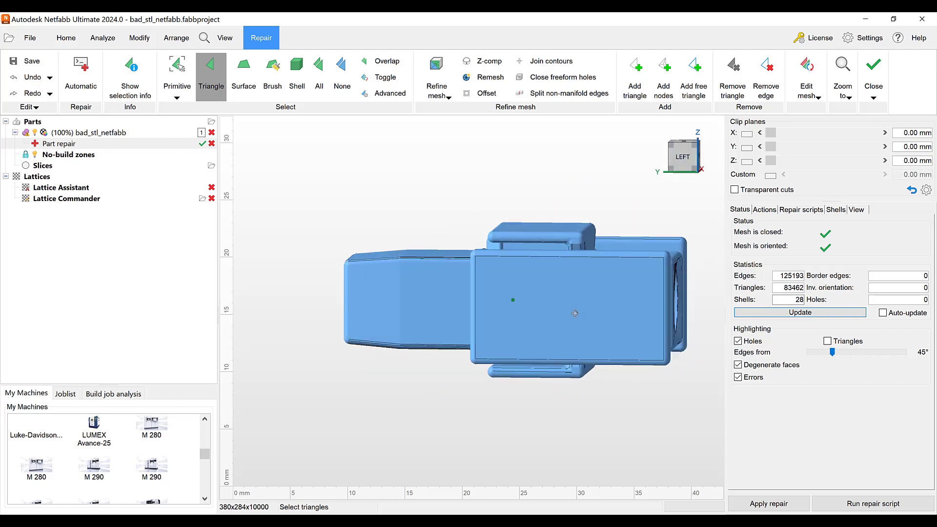
right_click_drag(630, 344, 756, 252)
left_click(835, 210)
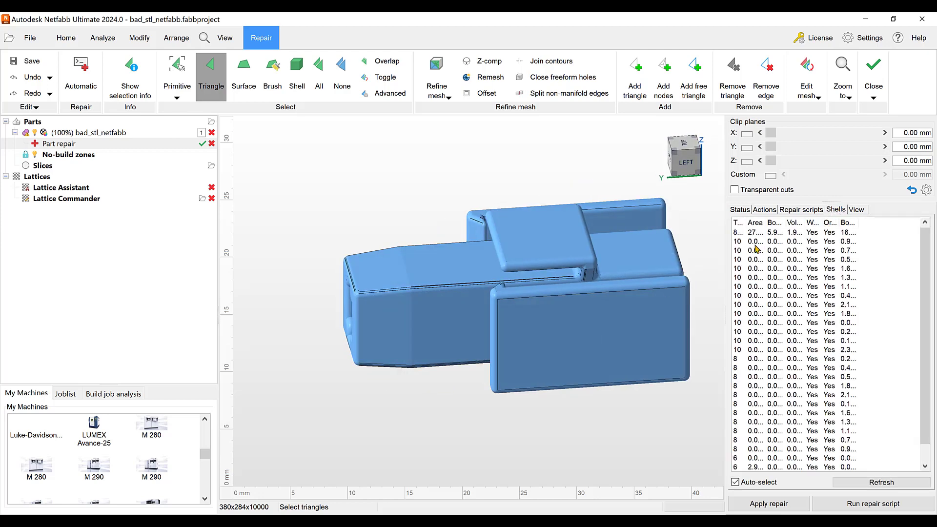
- Select the main shell, invert the selection to cover all the small shells, and remove their triangles
left_click(741, 236)
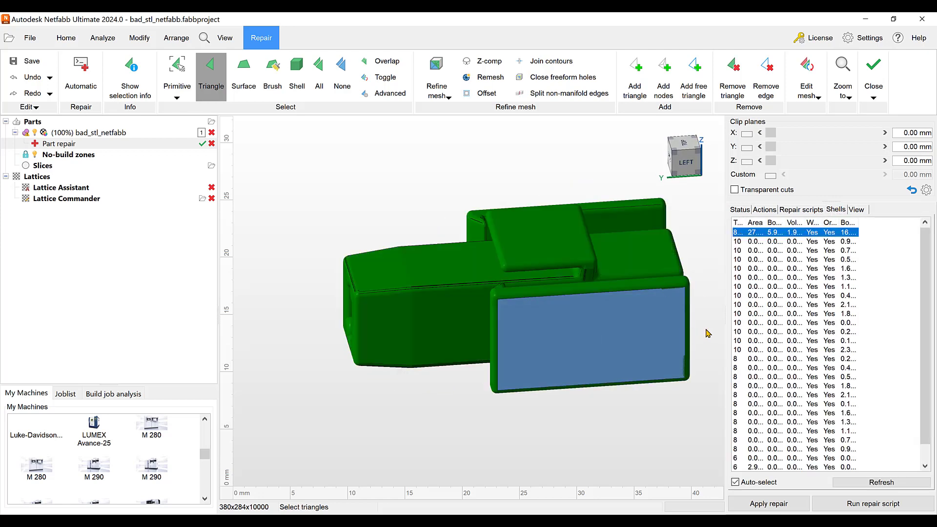
right_click_drag(709, 332, 654, 331)
left_click(547, 332)
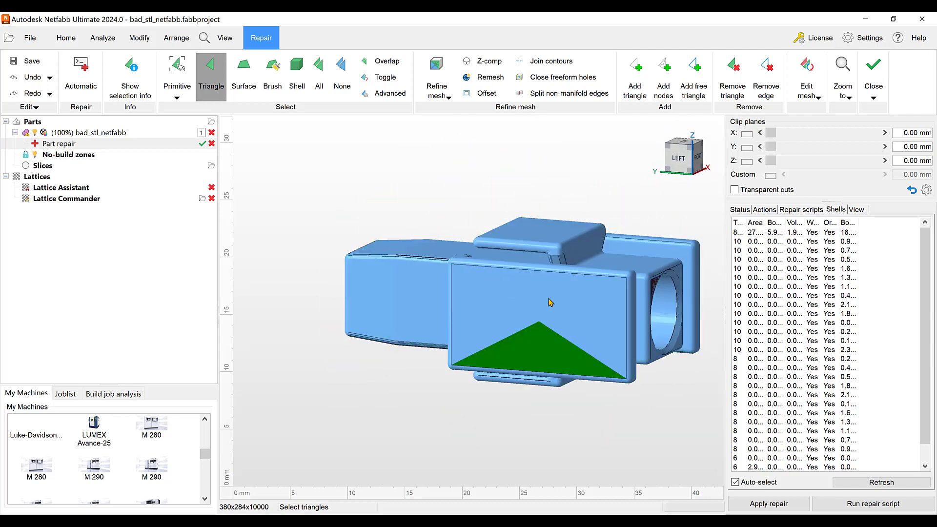
left_click(763, 236)
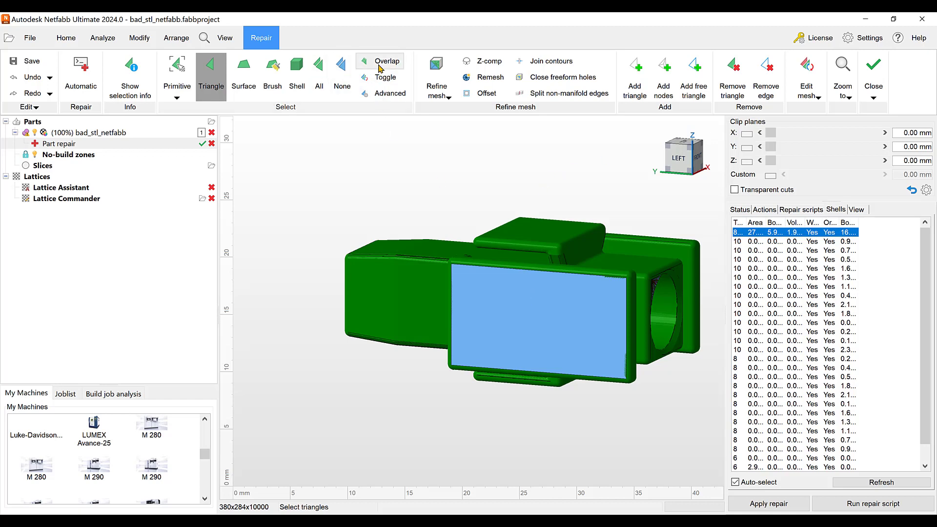
left_click(380, 79)
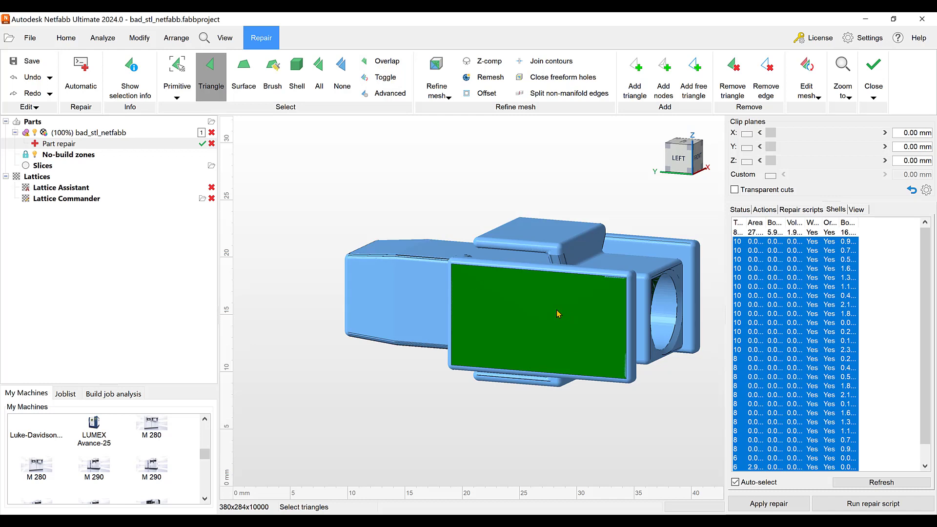
left_click(732, 80)
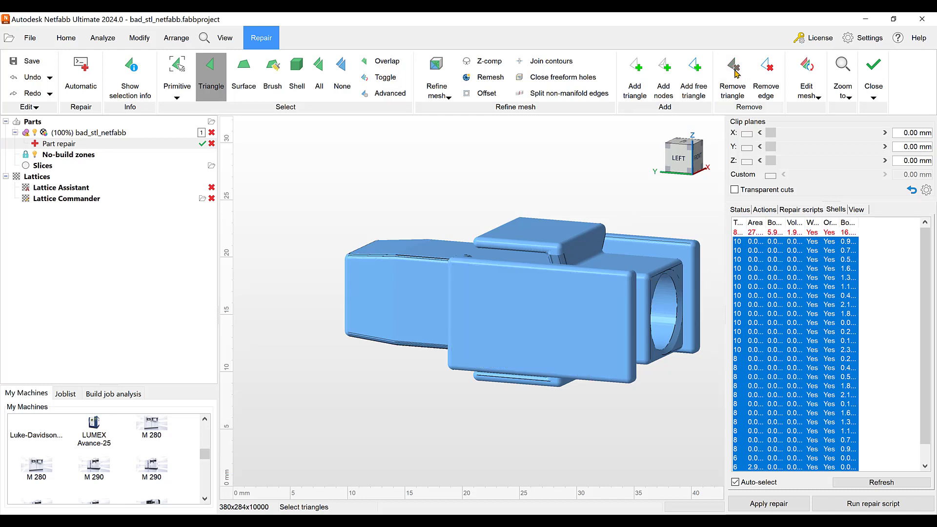
- Update the mesh statistics to check the part after the shell removal
left_click(765, 210)
left_click(740, 210)
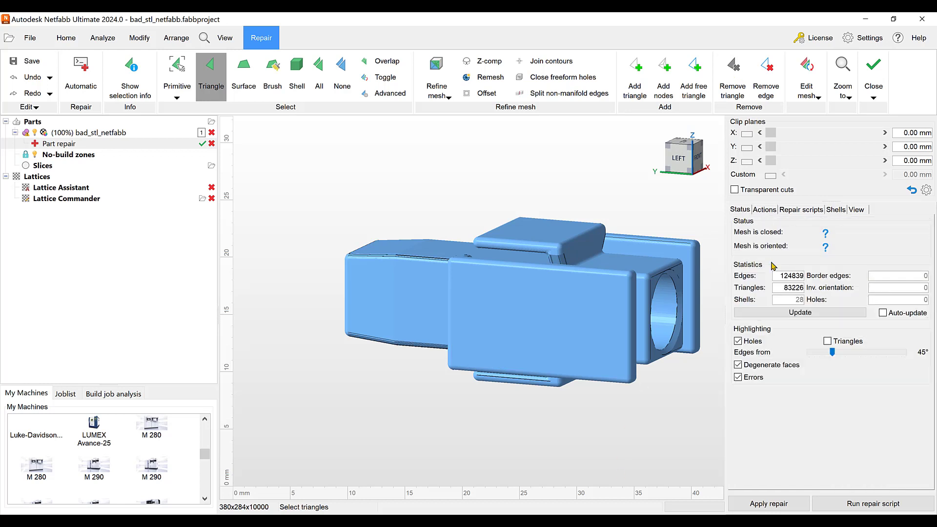
left_click(793, 314)
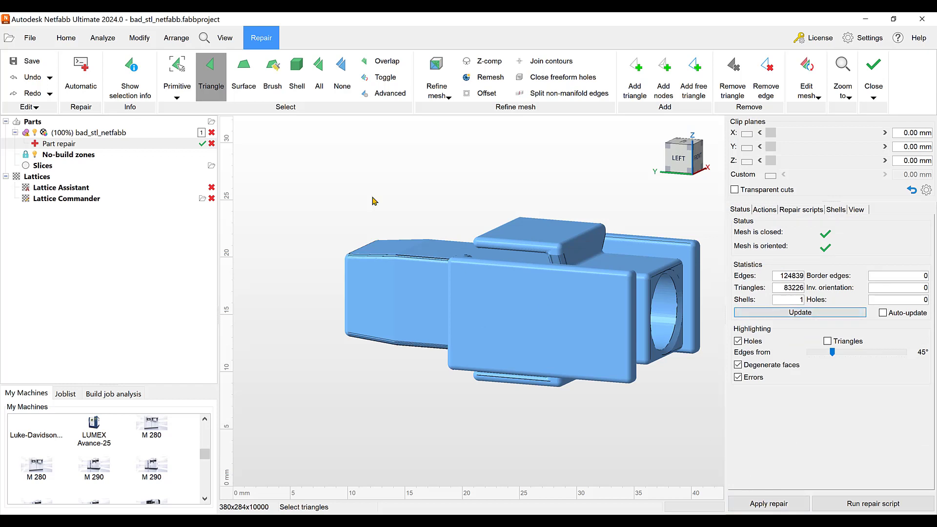
- Undo the shell removal and close the part repair without applying it
left_click(35, 78)
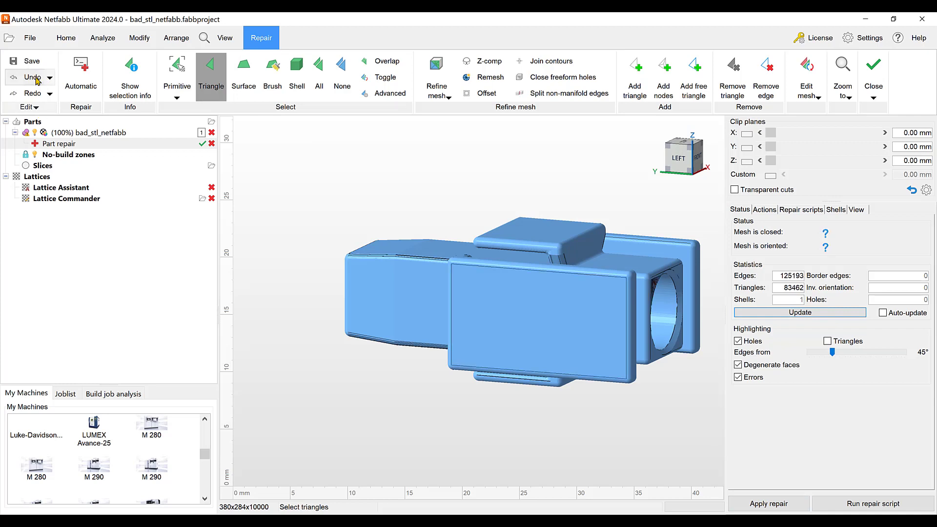
left_click(874, 78)
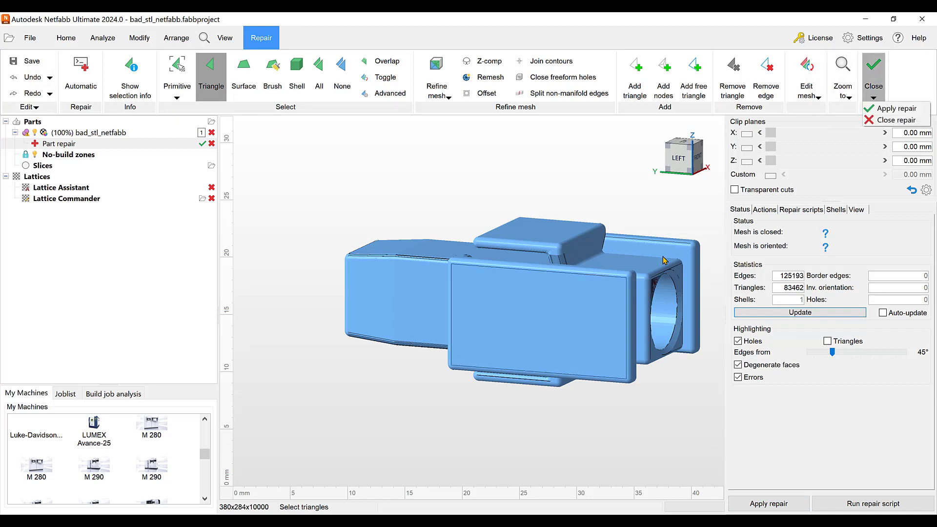
left_click(896, 120)
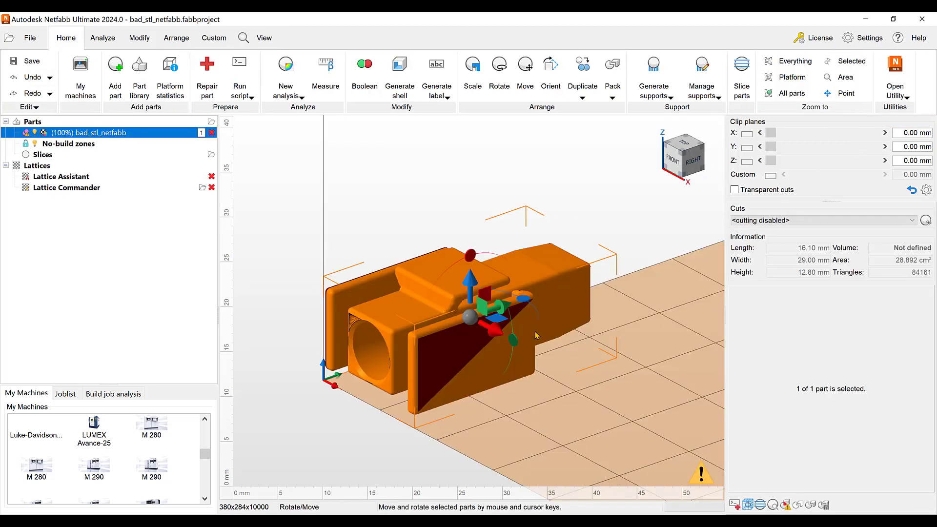
- Delete the bad_stl_netfabb part from the project
scroll(489, 355, "down", 4)
scroll(489, 355, "up", 5)
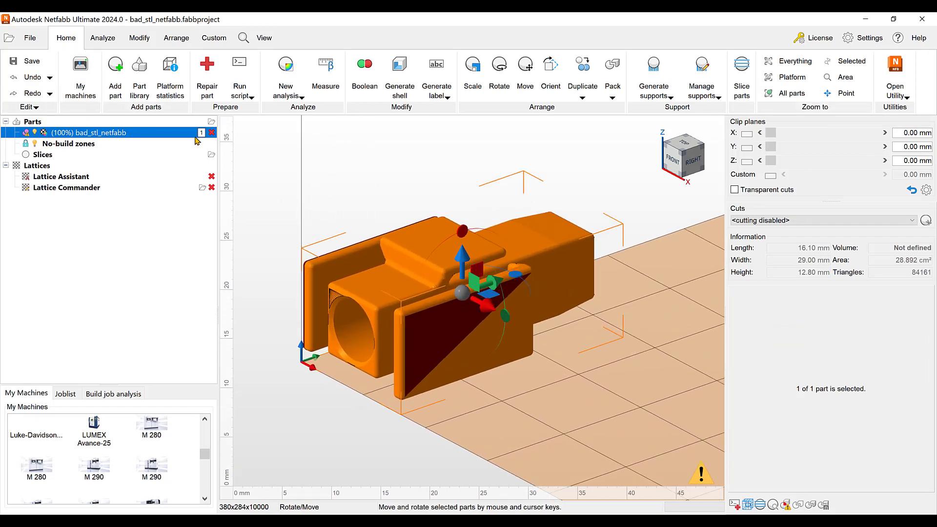
left_click(210, 133)
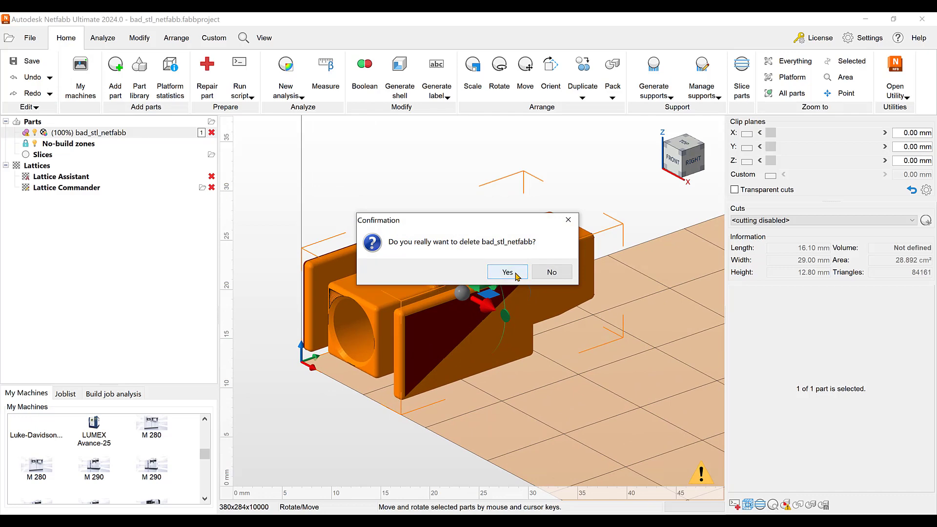
left_click(506, 271)
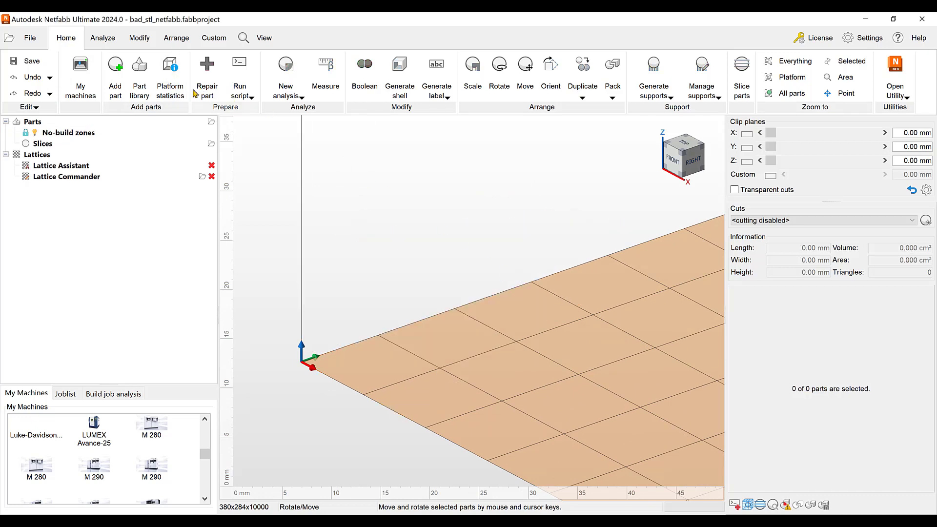
- Import the bad_stl_netfabb STL file again with the custom Default_2022 repair script applied on import
left_click(114, 88)
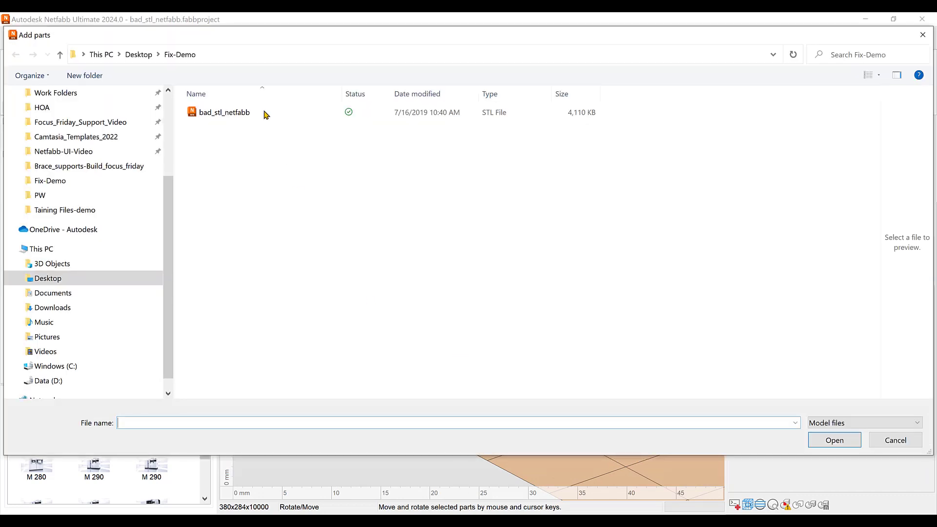
left_click(235, 114)
left_click(811, 444)
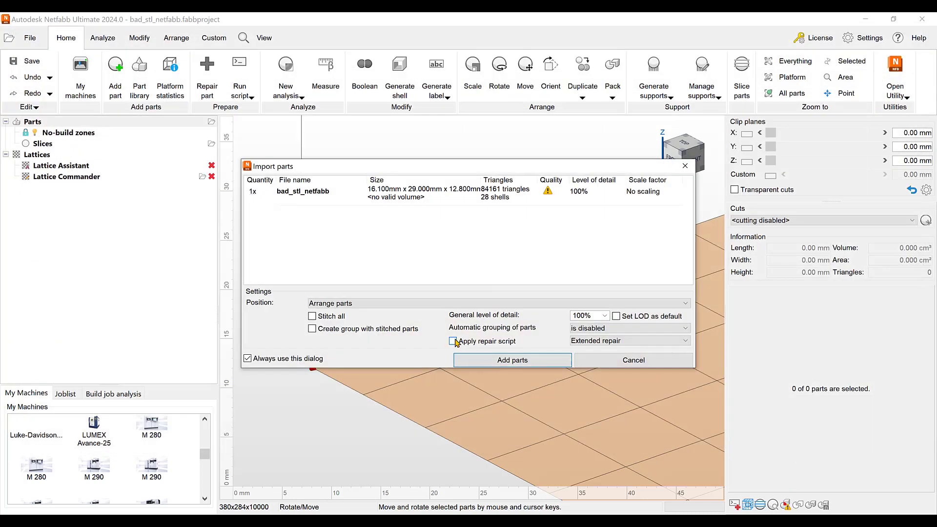
left_click(453, 341)
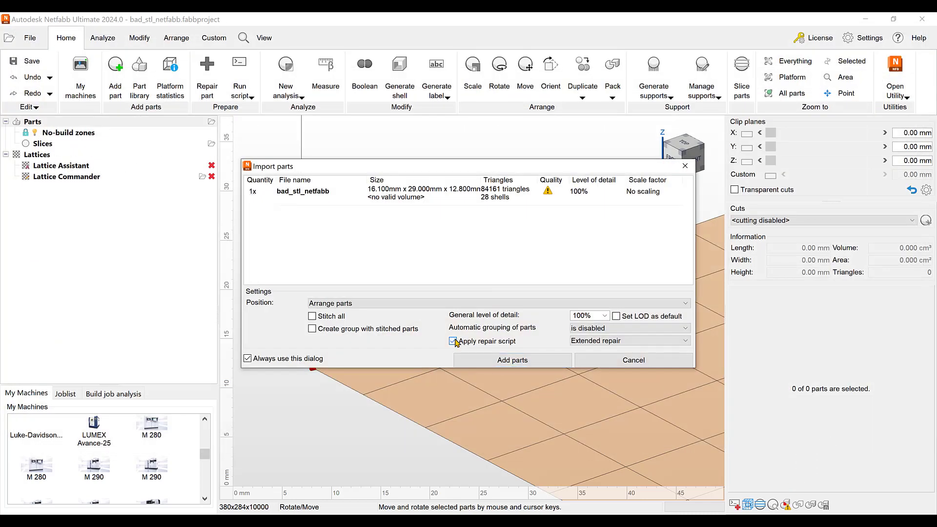
left_click(686, 343)
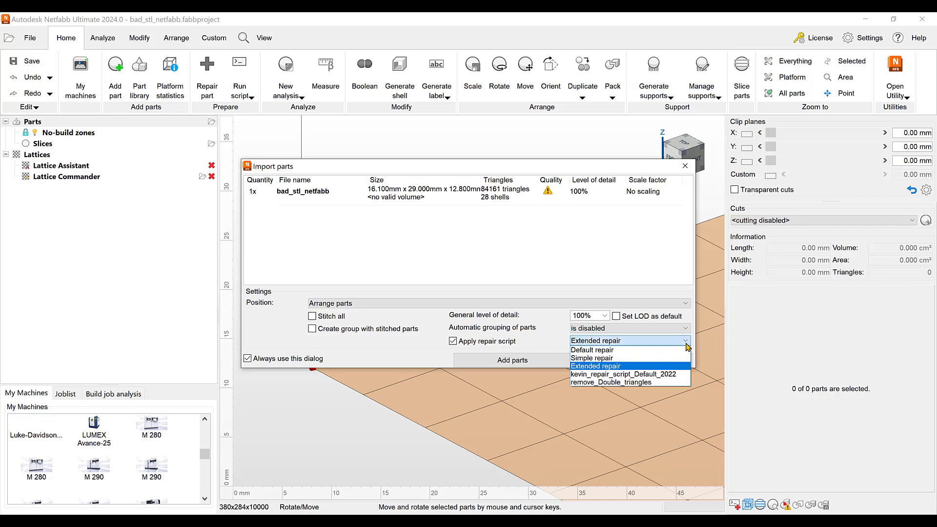
left_click(604, 375)
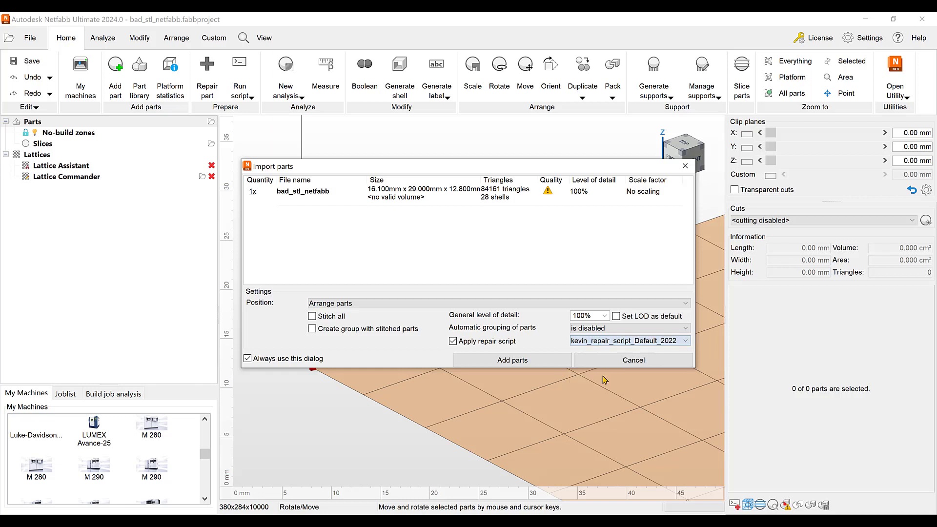
left_click(501, 361)
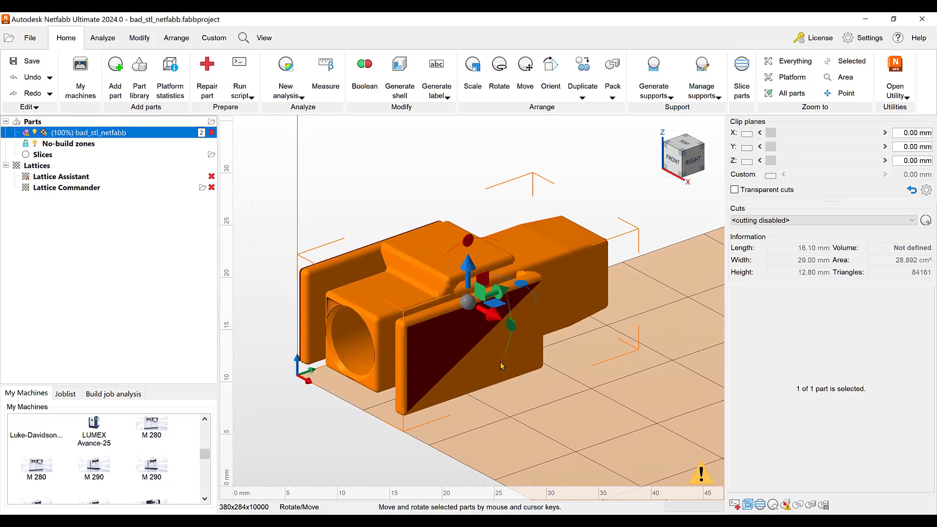
- Import the bad_stl_netfabb STL file once more with the Extended repair script applied on import
scroll(500, 361, "down", 3)
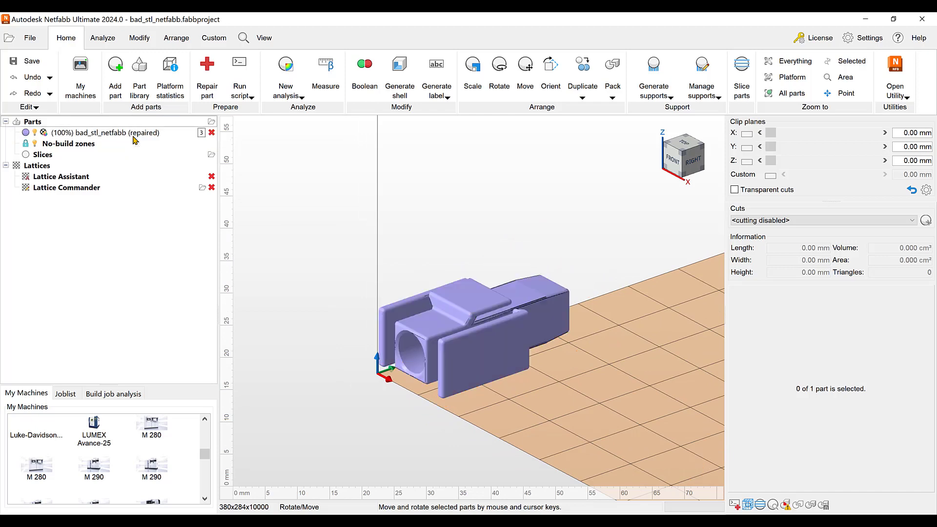
scroll(533, 418, "up", 3)
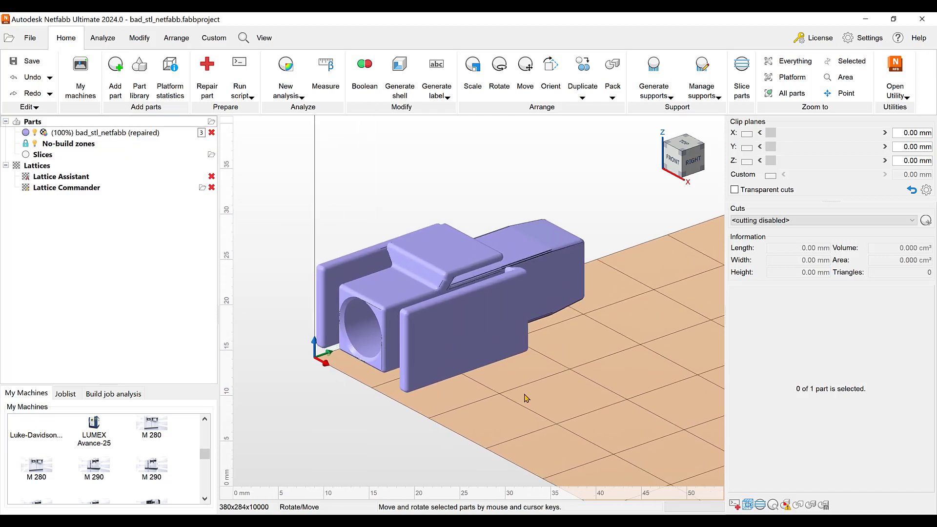
right_click_drag(498, 386, 458, 399)
scroll(459, 400, "down", 3)
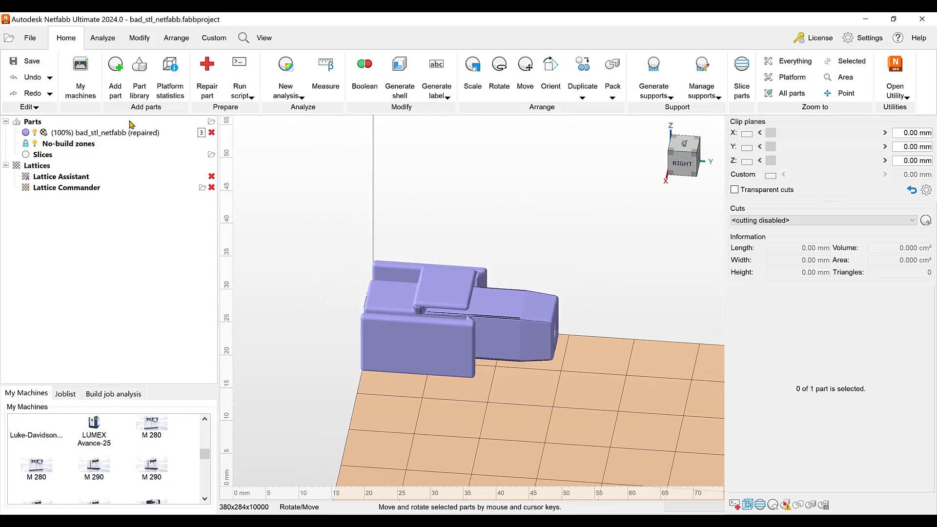
left_click(122, 81)
left_click(208, 117)
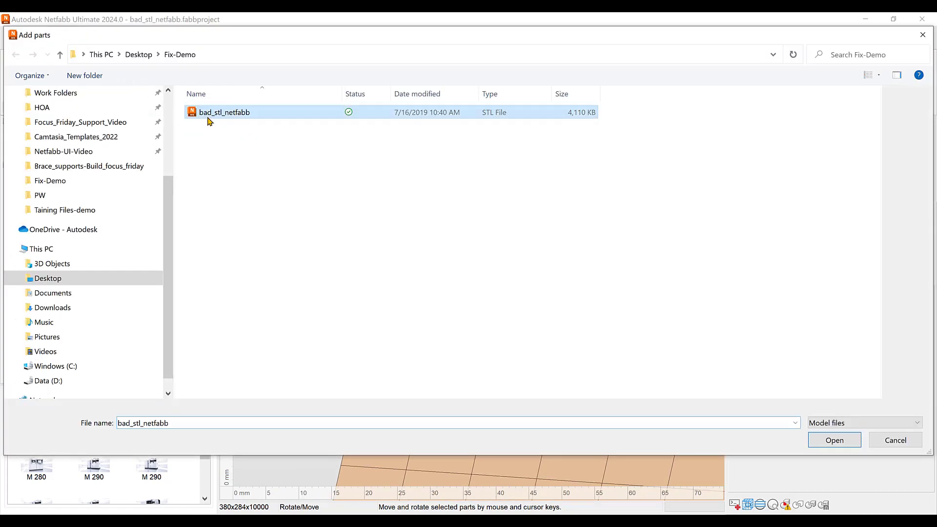
left_click(832, 441)
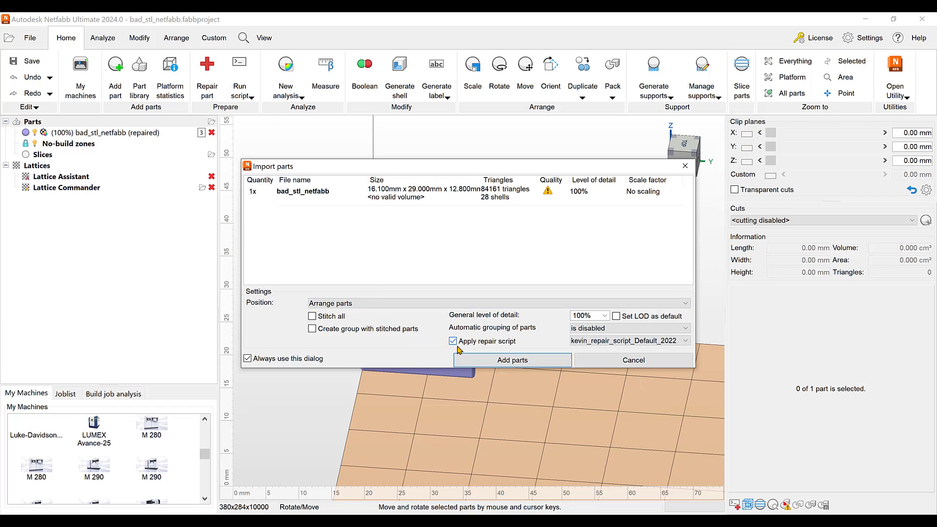
left_click(686, 341)
left_click(605, 372)
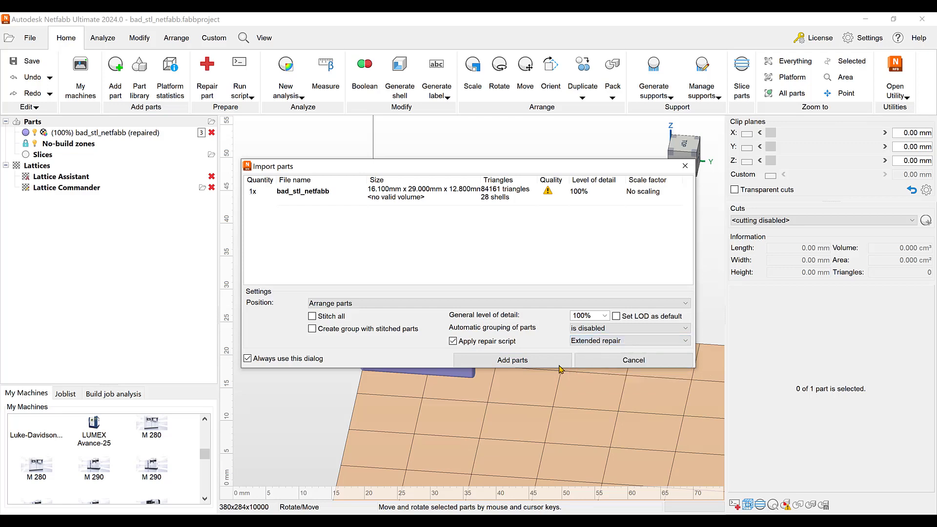
left_click(525, 361)
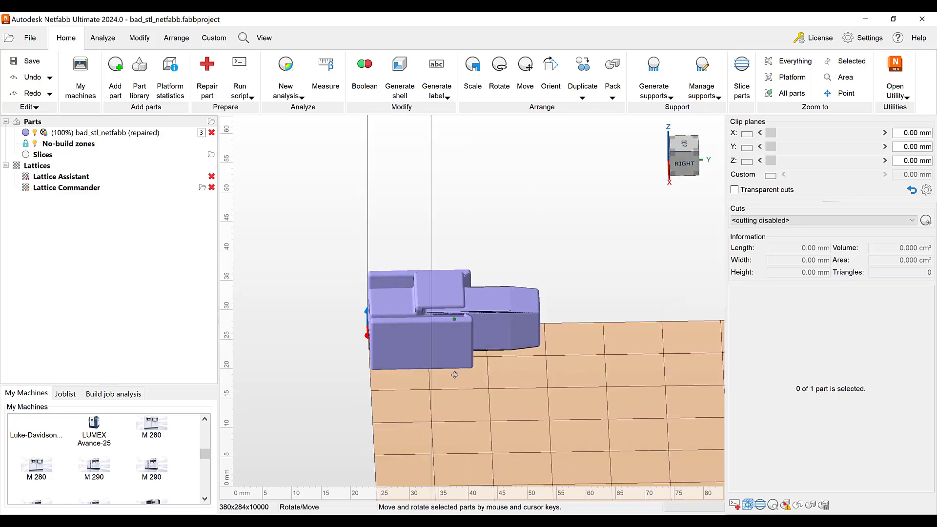
scroll(407, 371, "up", 3)
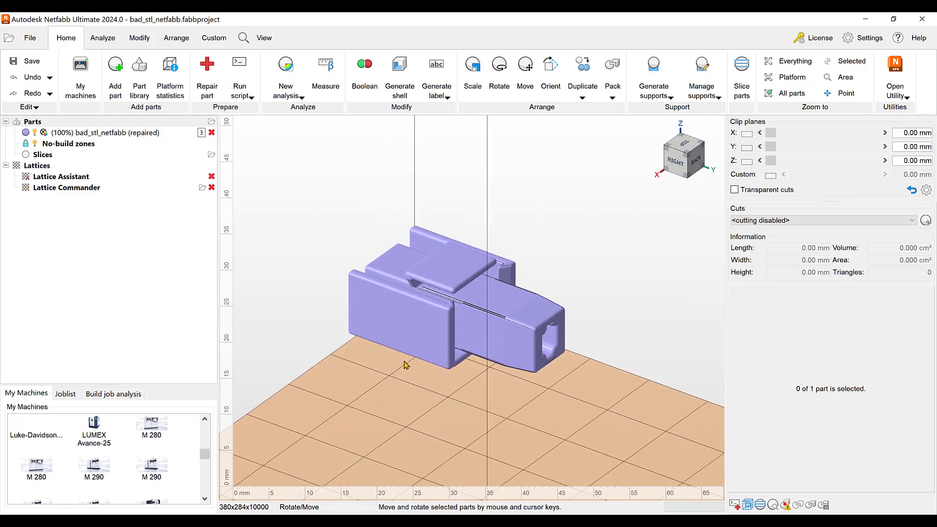
scroll(403, 379, "up", 2)
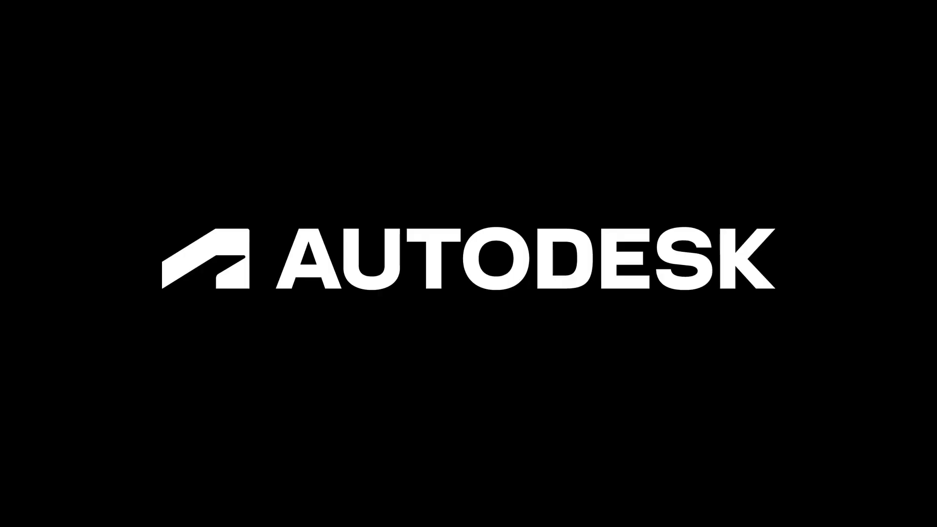